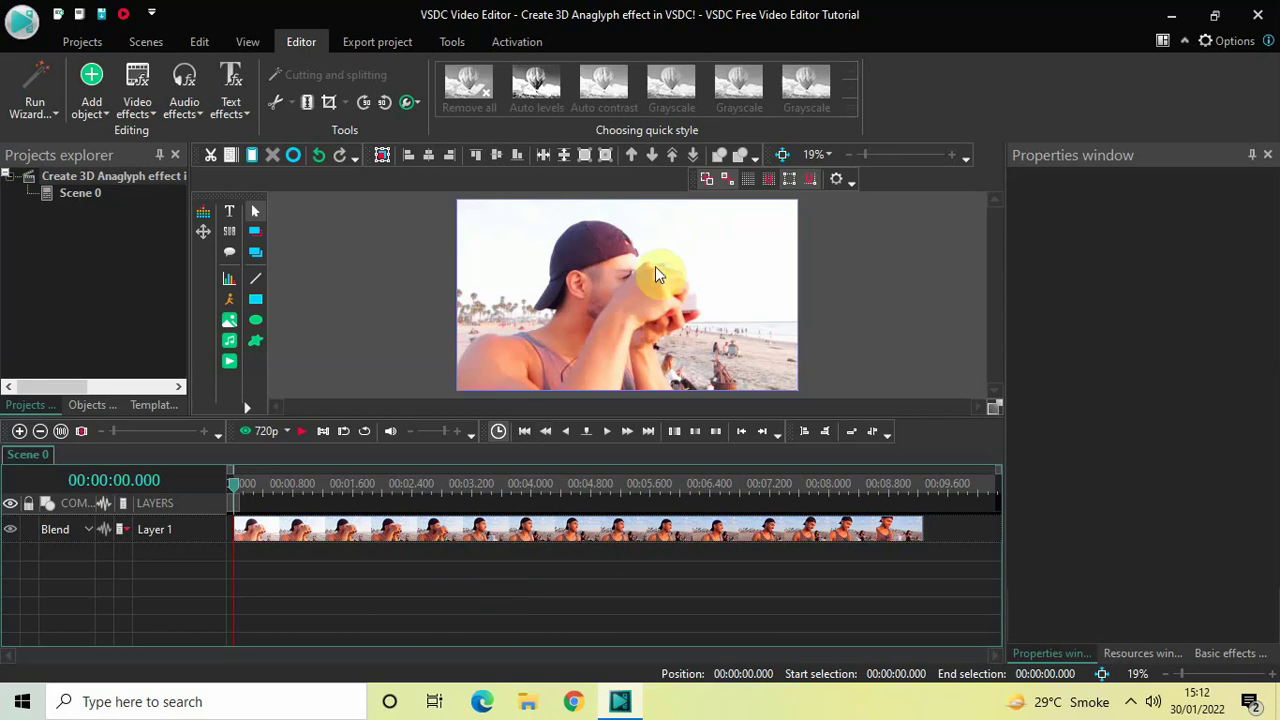
Duplicate the video clip onto a new layer and add a Red/Green/Blue adjustment to the copy for the whole parent duration
left_click(383, 541)
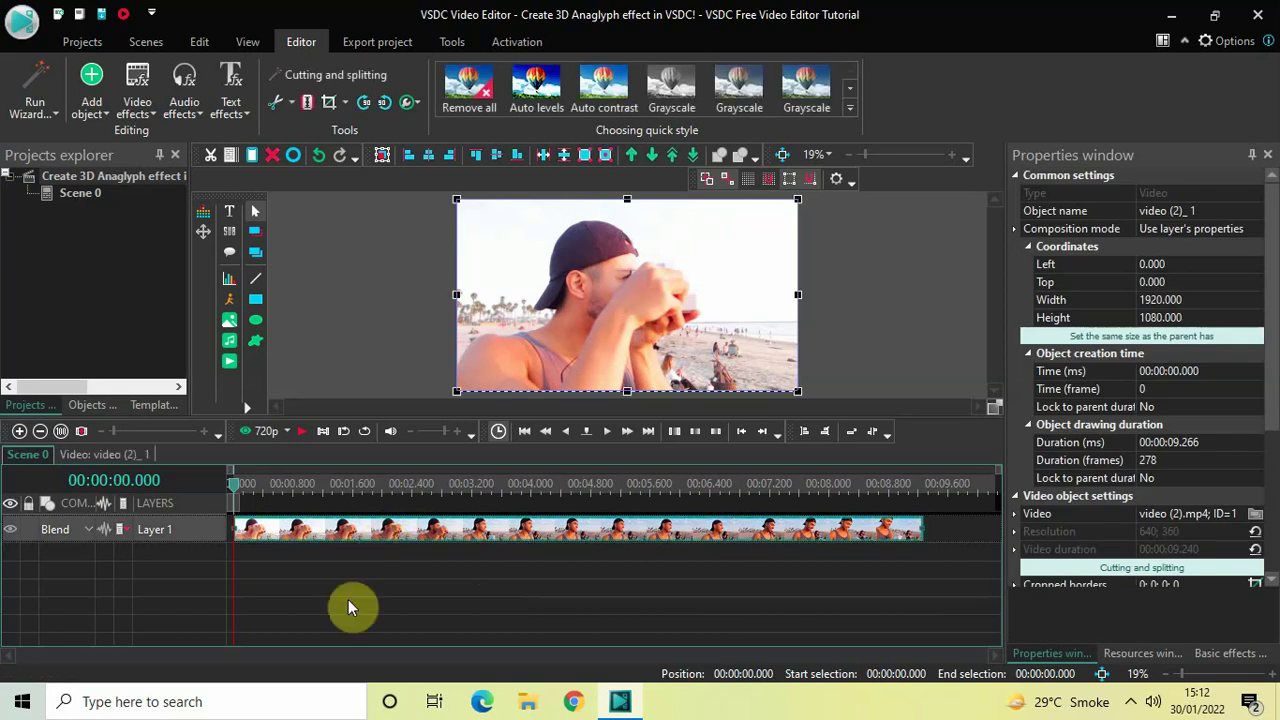
key("ctrl+v")
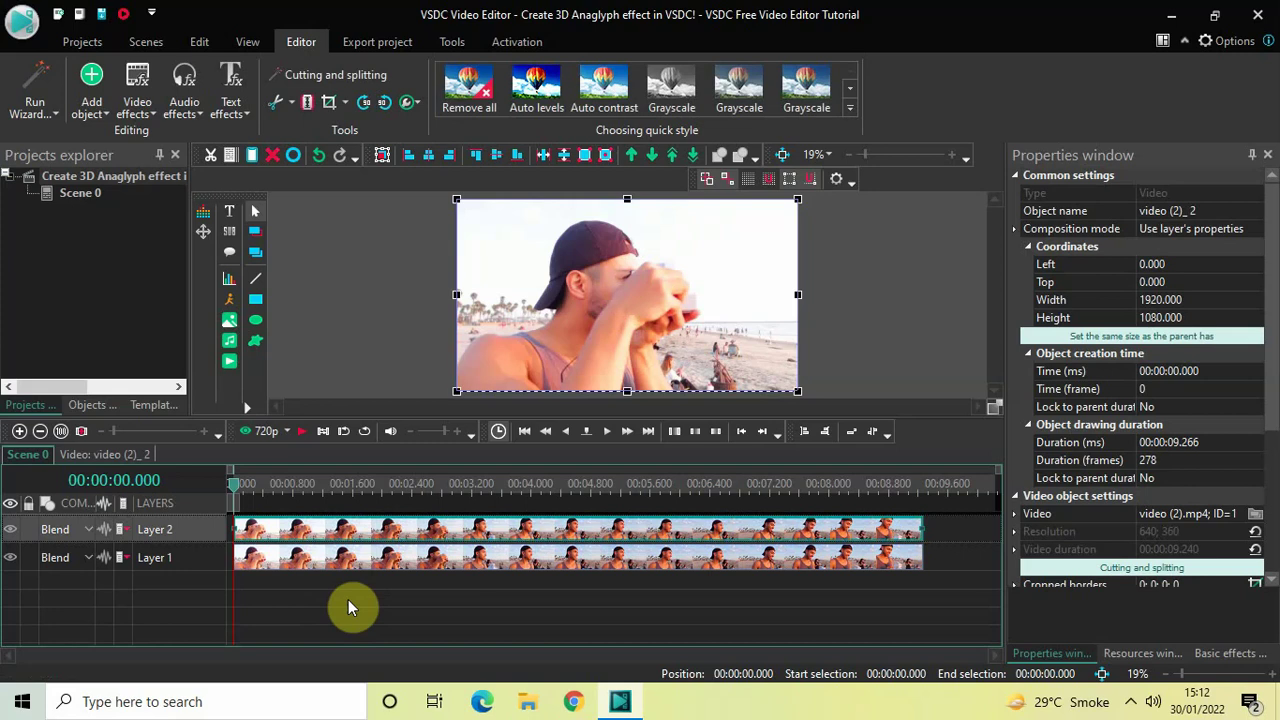
mouse_move(398, 536)
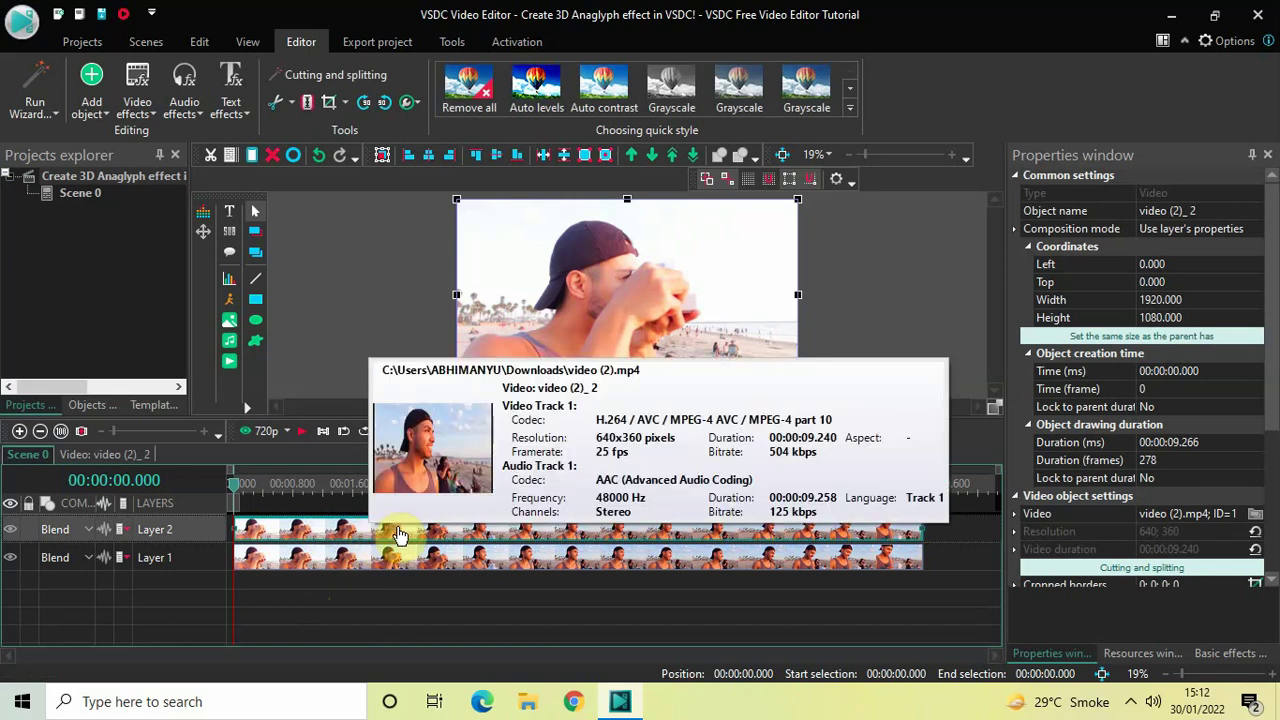
double_click(398, 536)
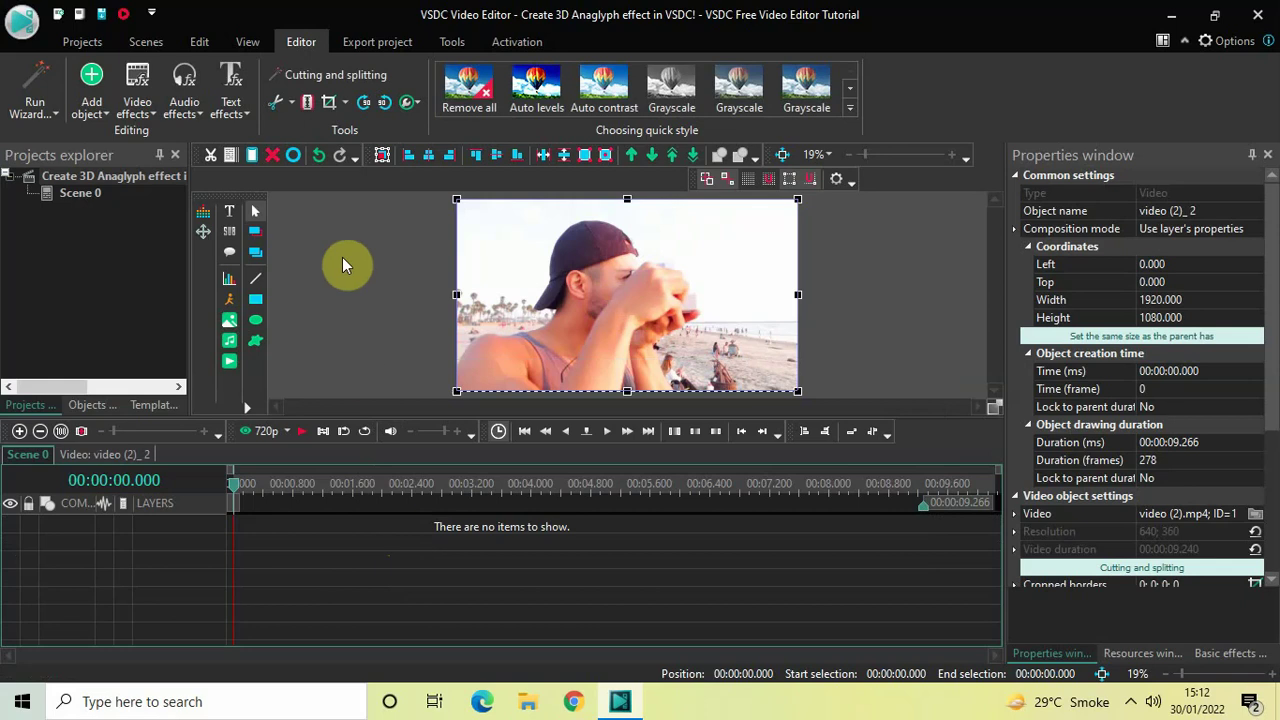
left_click(140, 110)
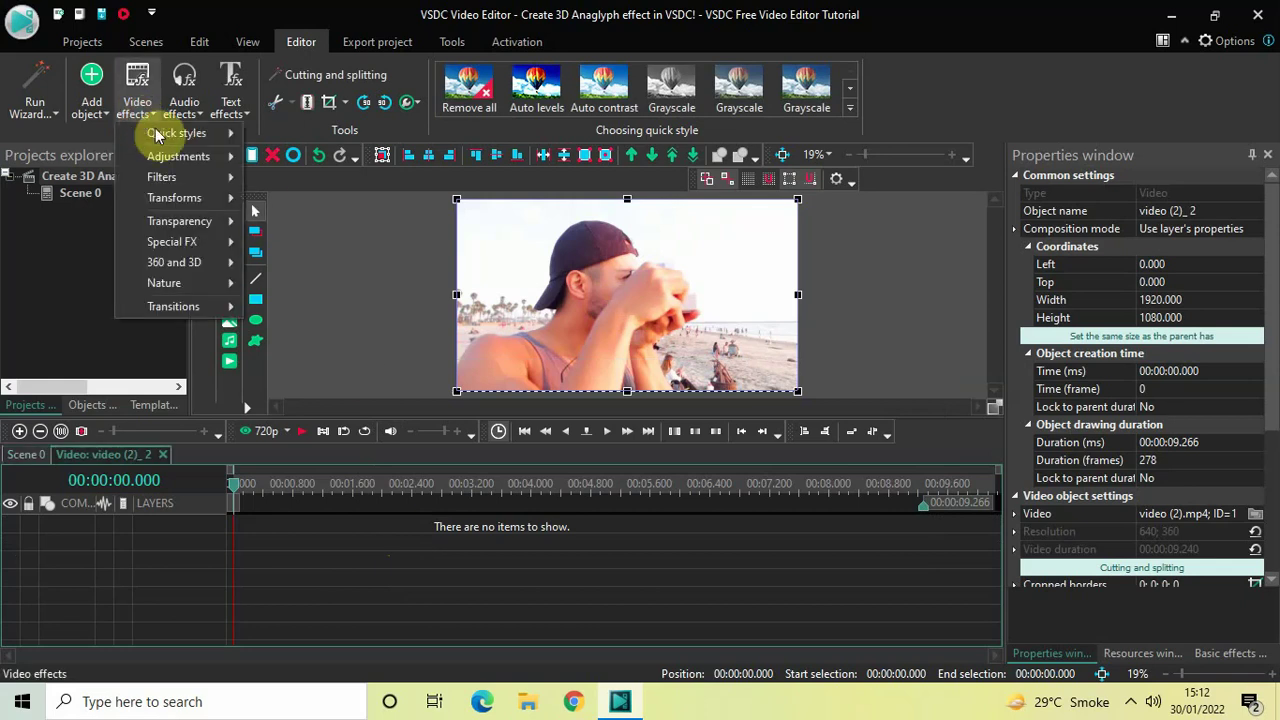
mouse_move(176, 157)
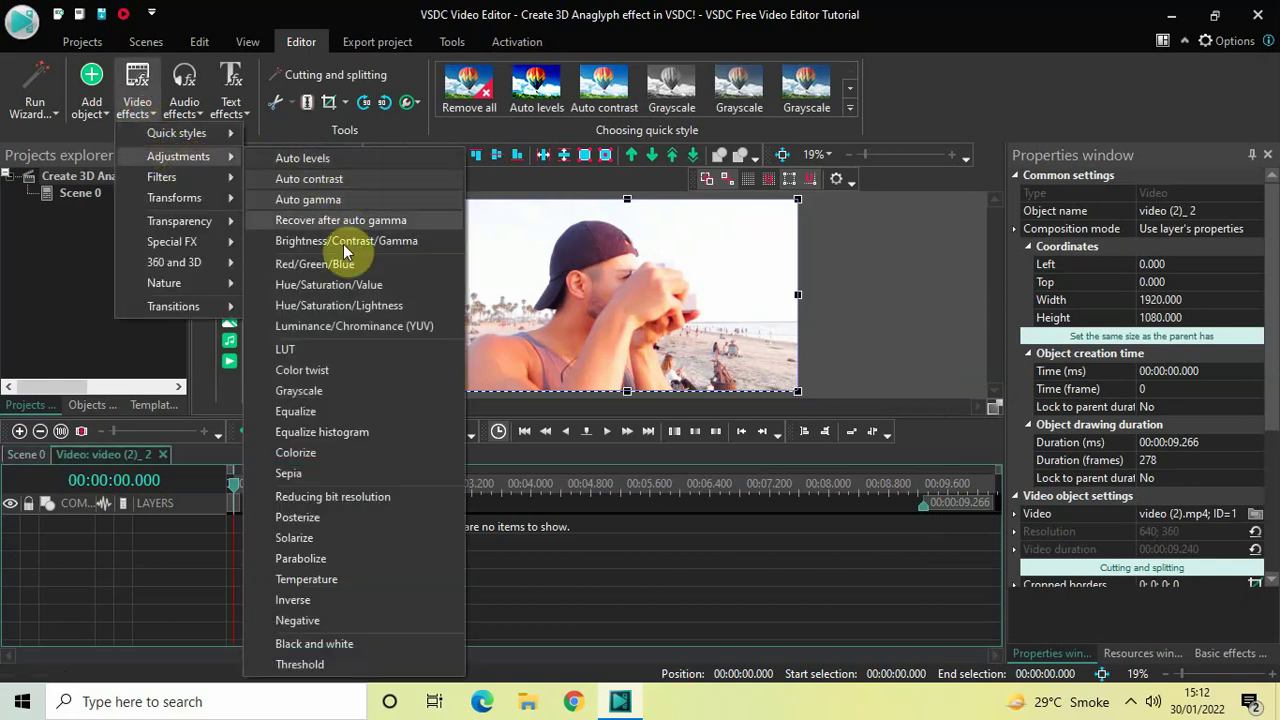
left_click(385, 267)
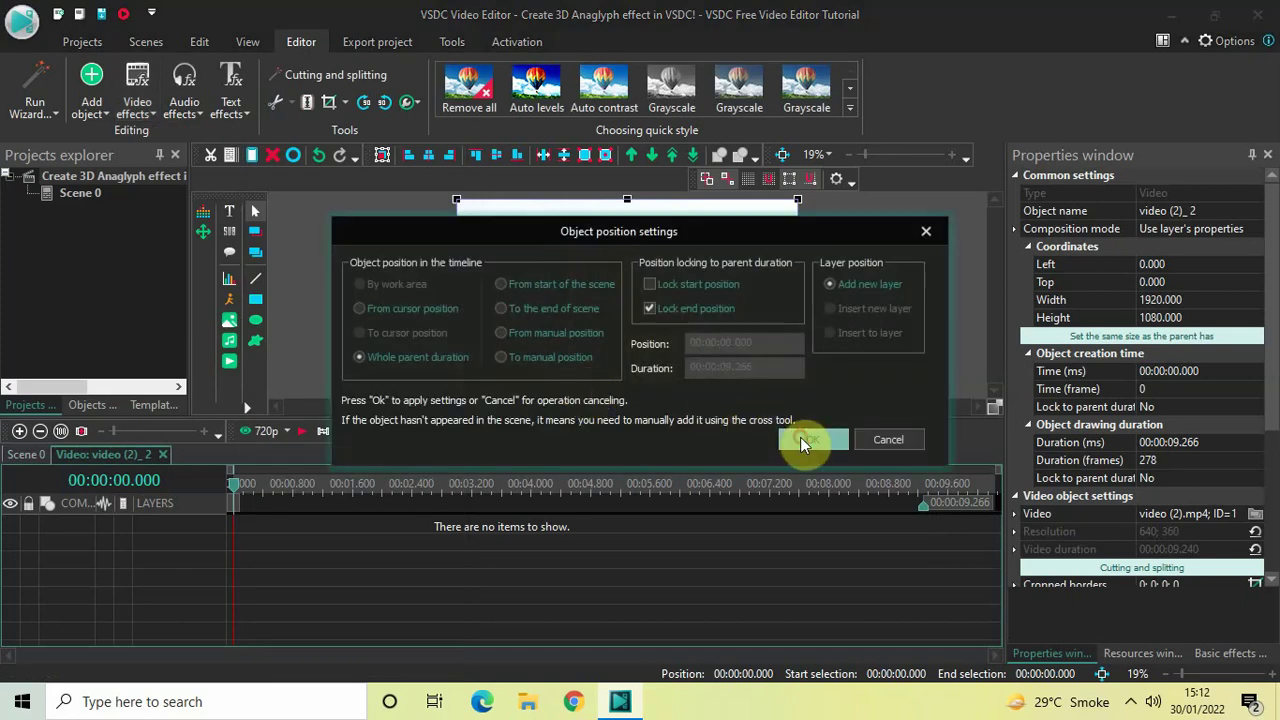
left_click(800, 437)
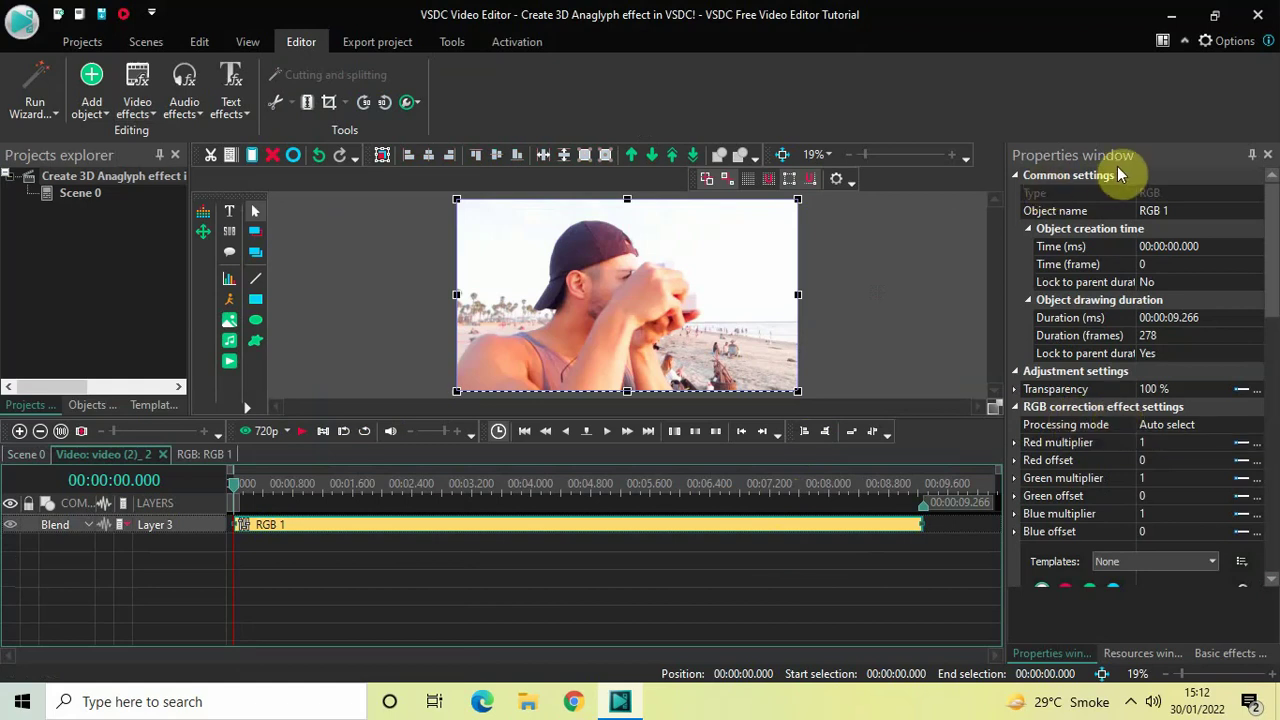
Set the red multiplier of the copied clip's RGB effect to 0
left_click(1161, 443)
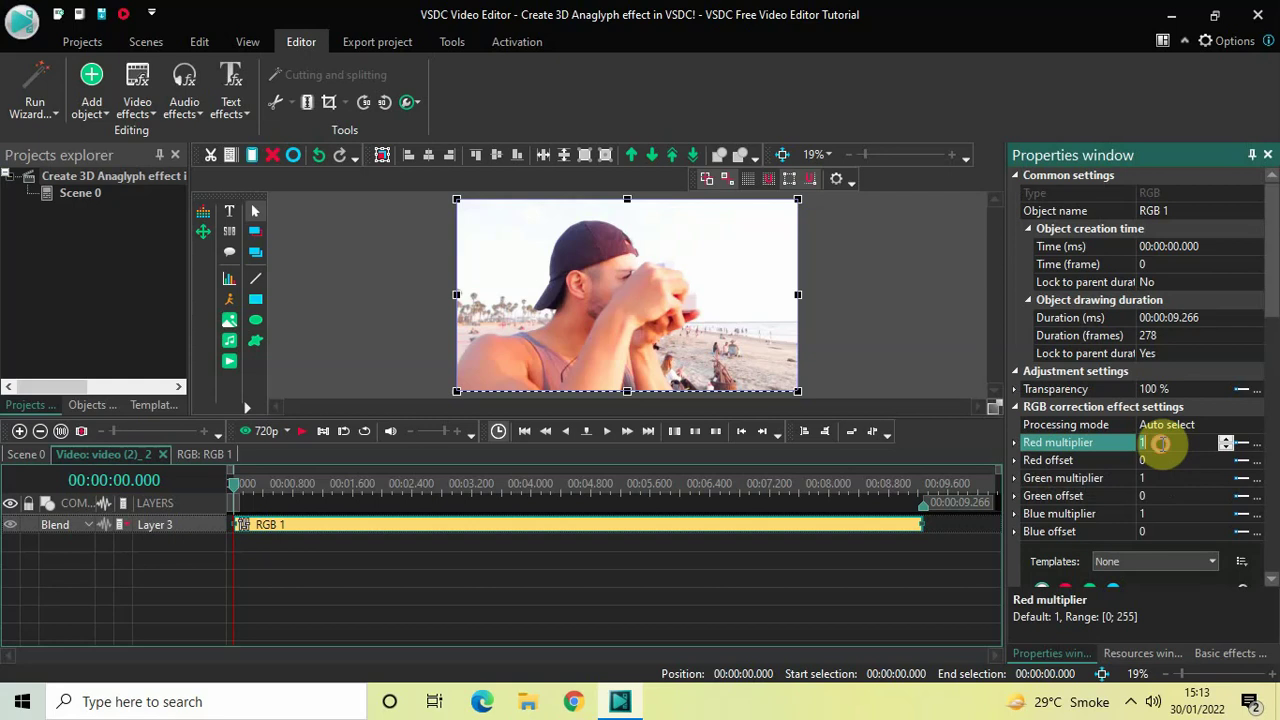
key("BackSpace")
type("0")
key("Return")
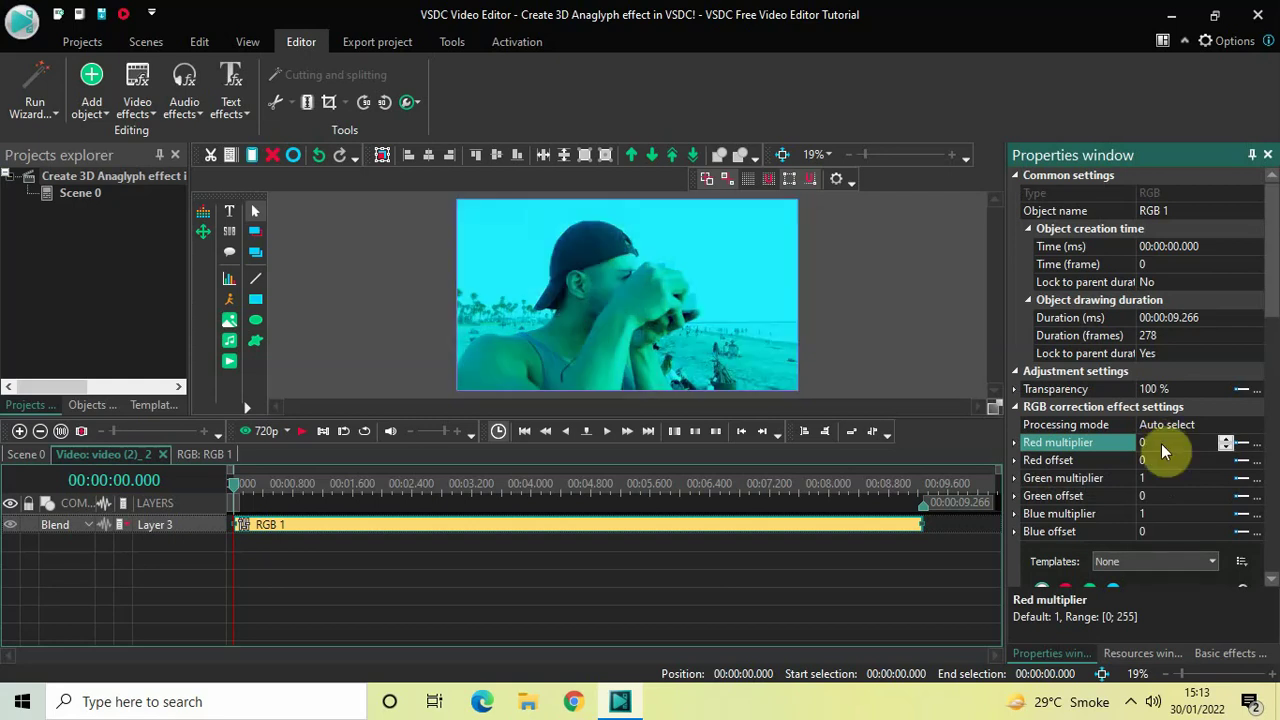
Return to Scene 0 and add a Red/Green/Blue adjustment inside the original Layer 1 video for the whole parent duration
left_click(28, 455)
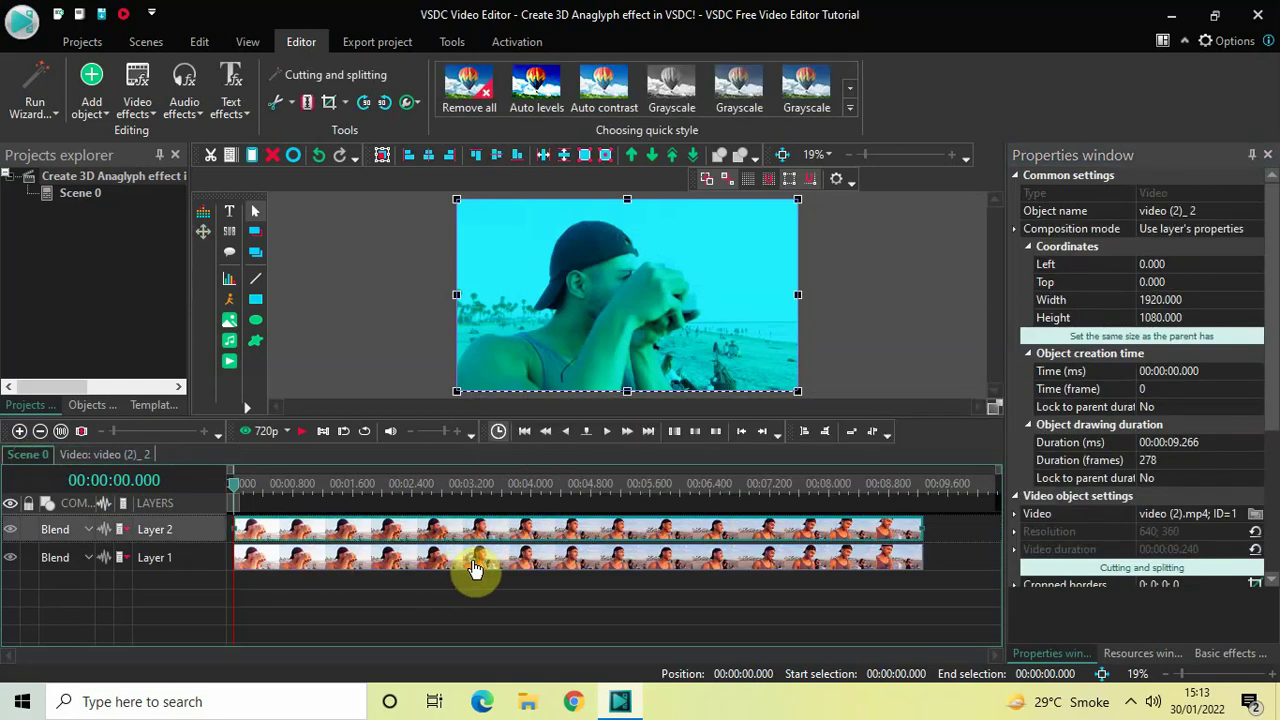
left_click(475, 569)
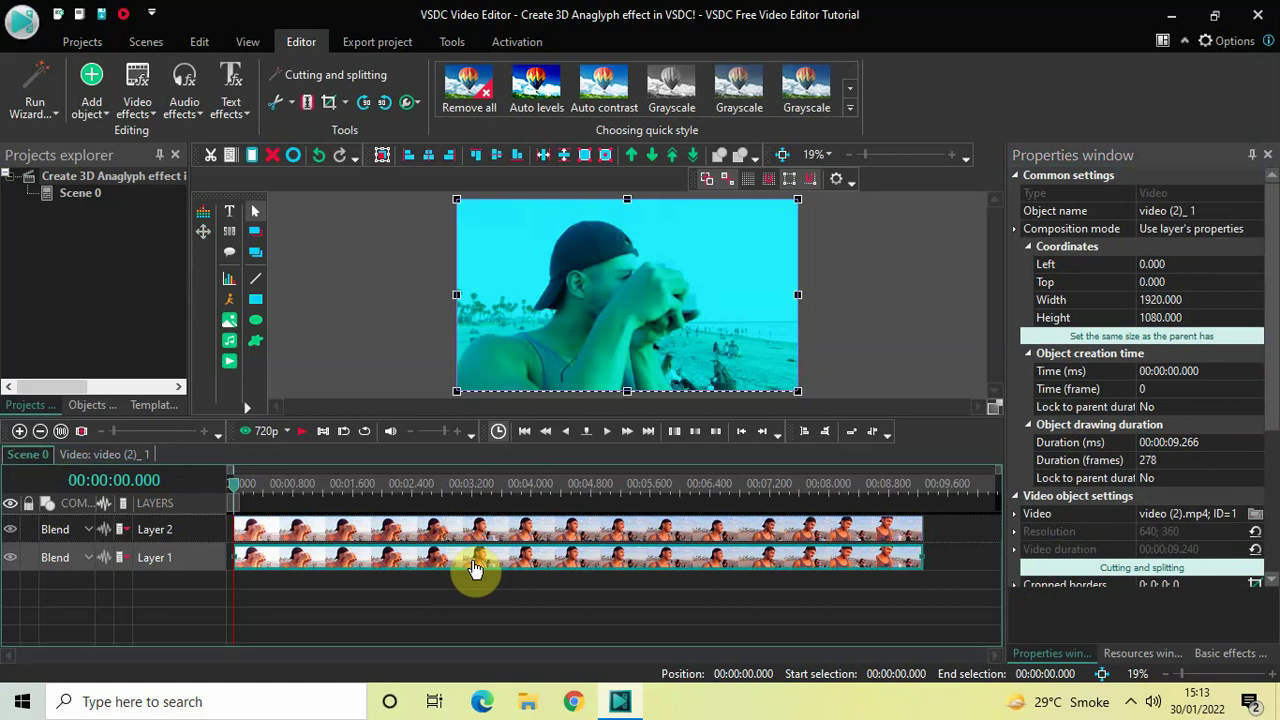
double_click(475, 569)
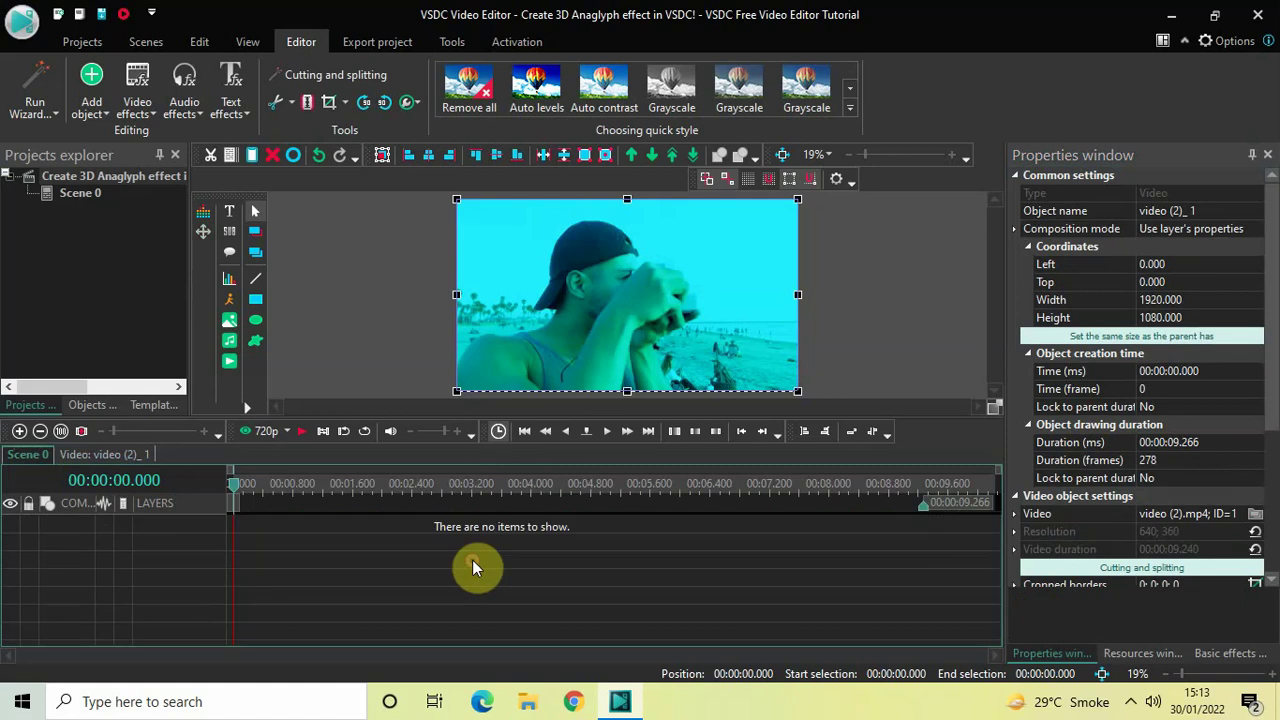
left_click(148, 118)
mouse_move(181, 164)
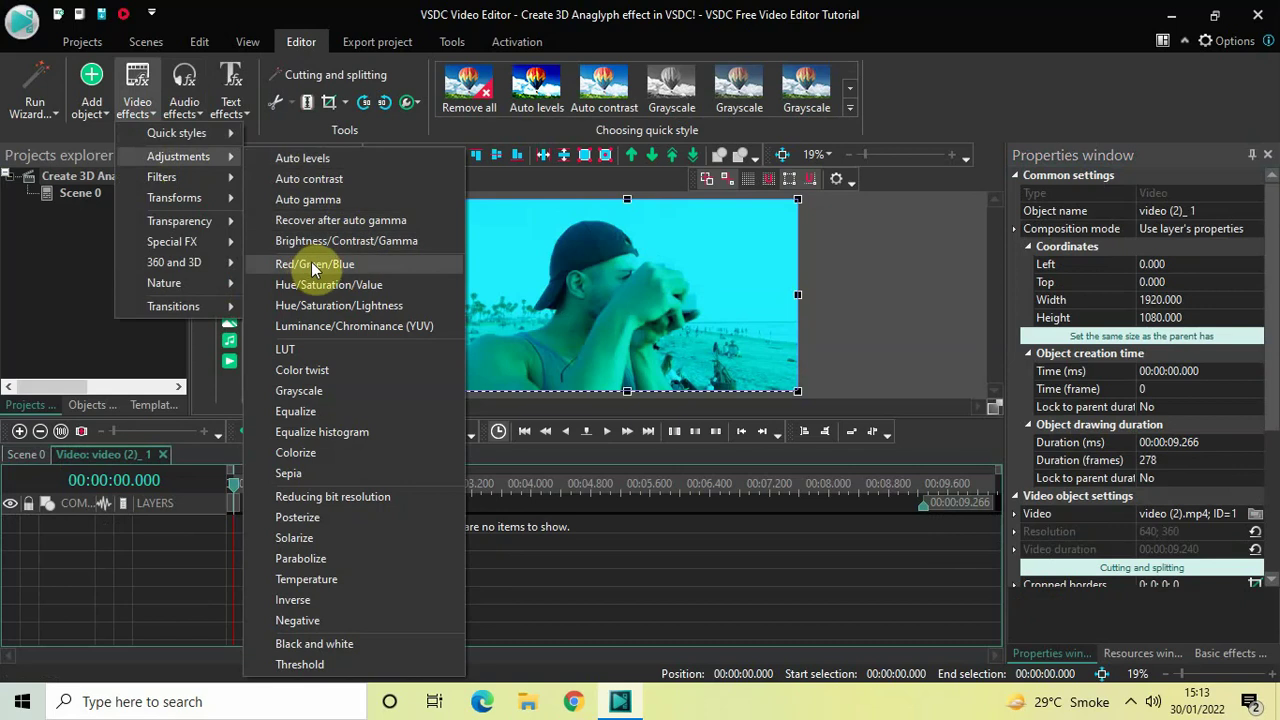
left_click(411, 266)
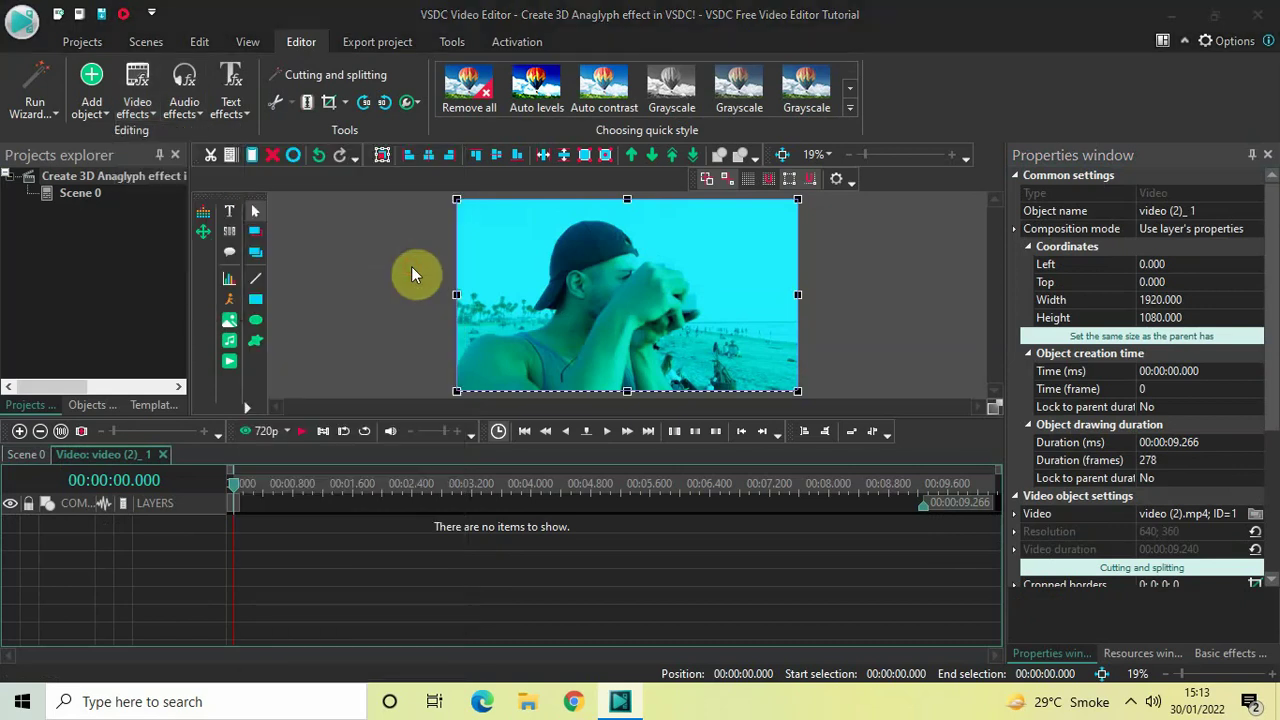
left_click(808, 442)
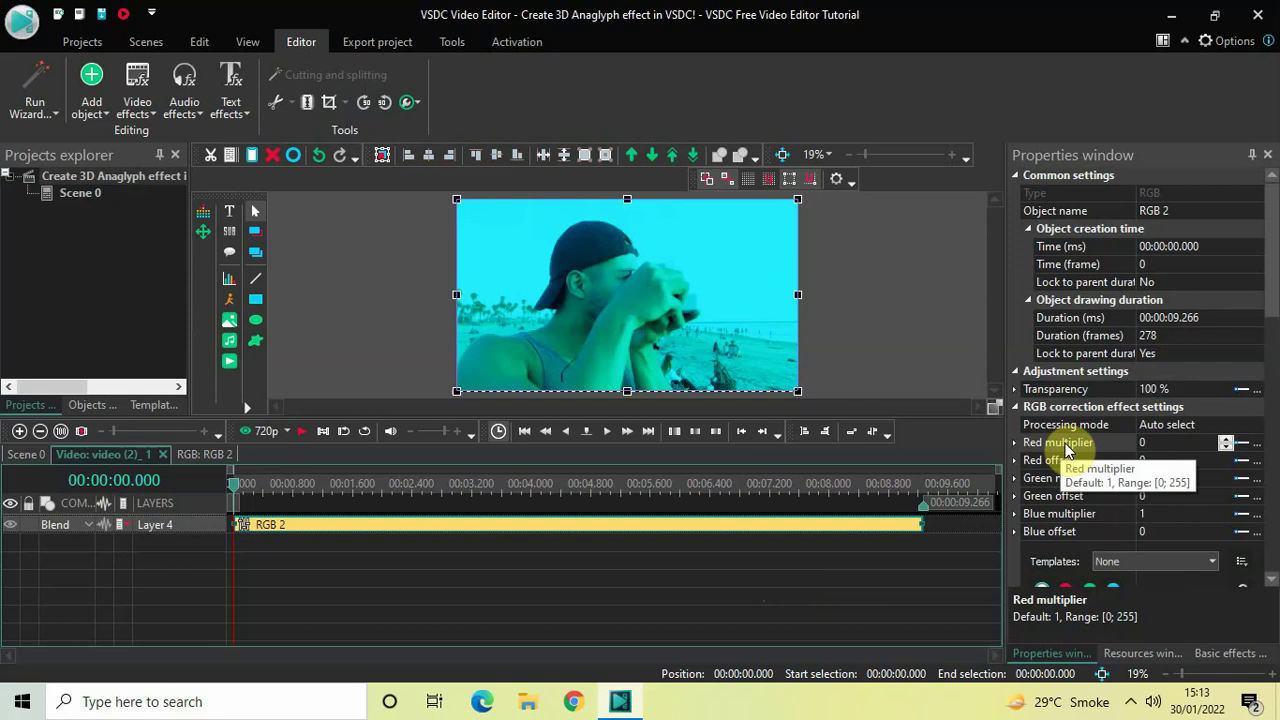
Set the red multiplier to 1 and the green multiplier to 0 for the original clip's RGB effect
left_click(1158, 443)
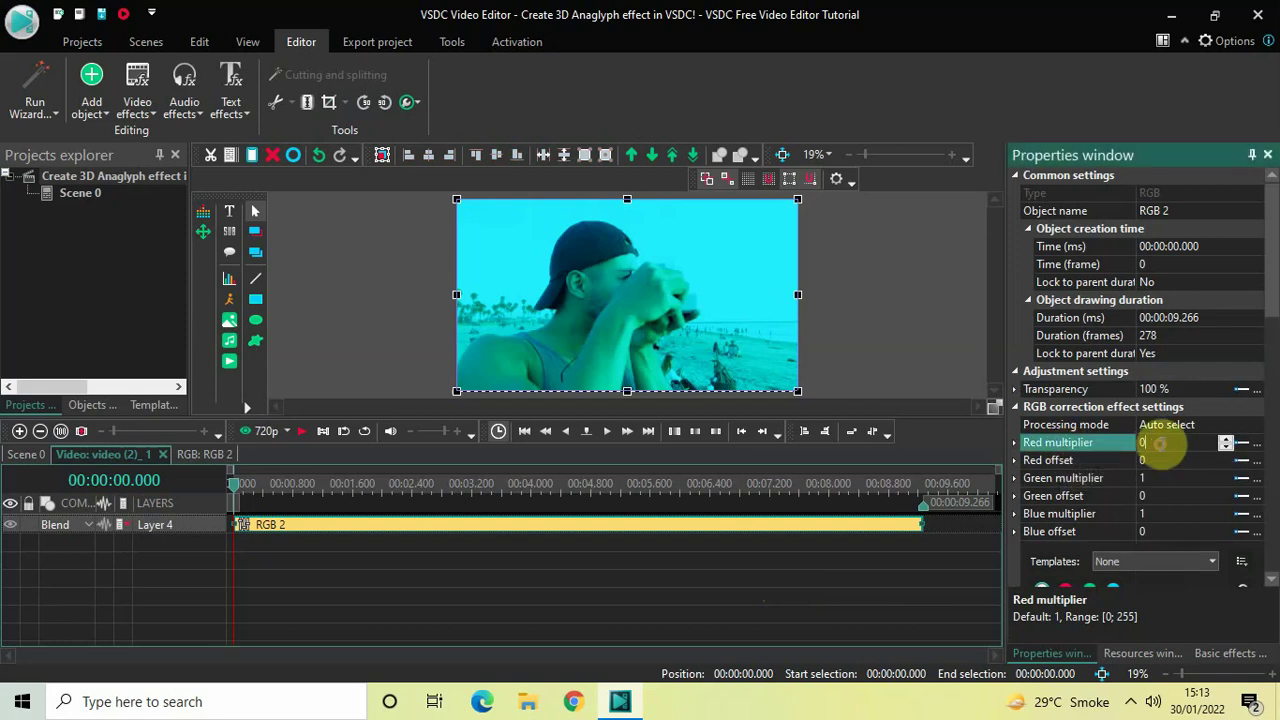
key("BackSpace")
type("1")
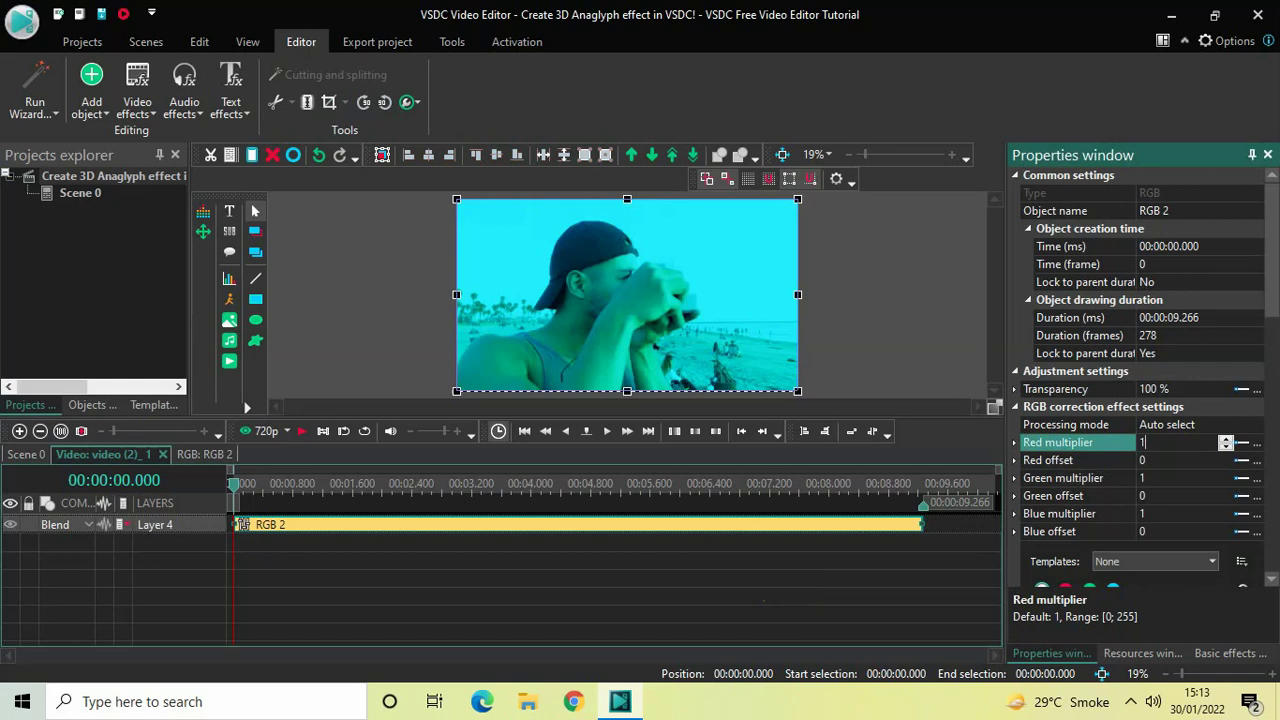
left_click(1084, 479)
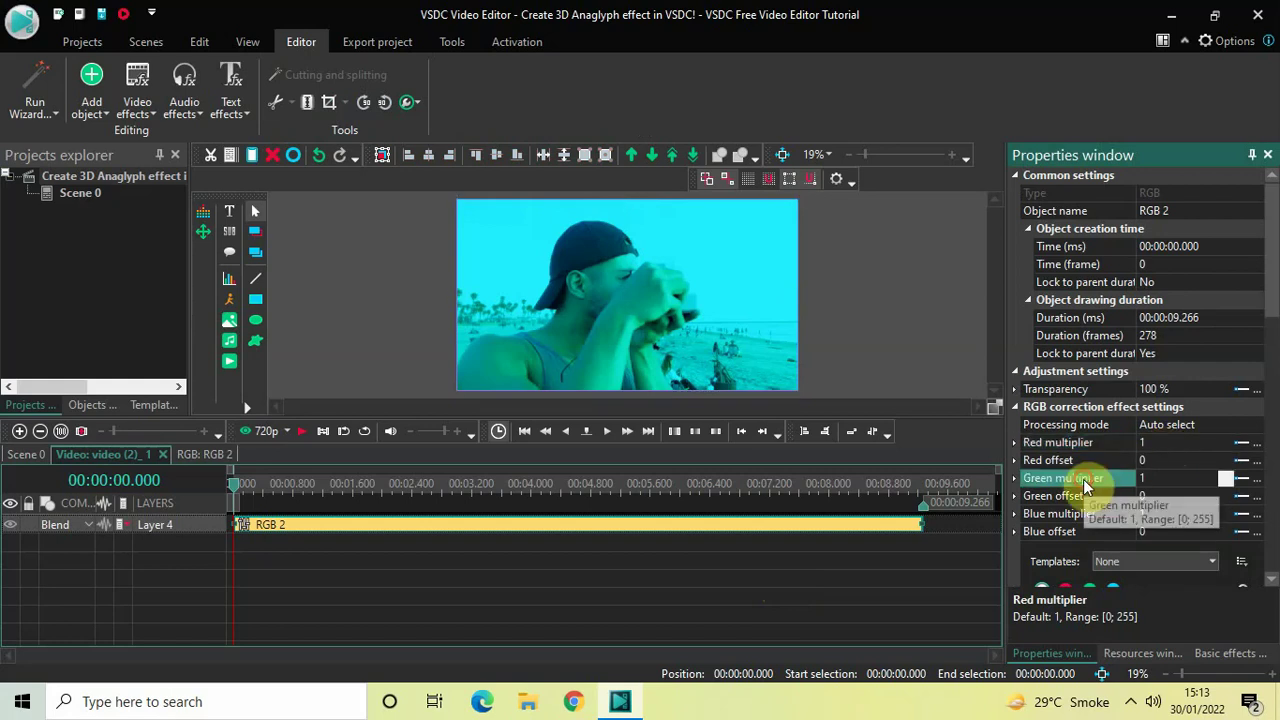
left_click(1150, 484)
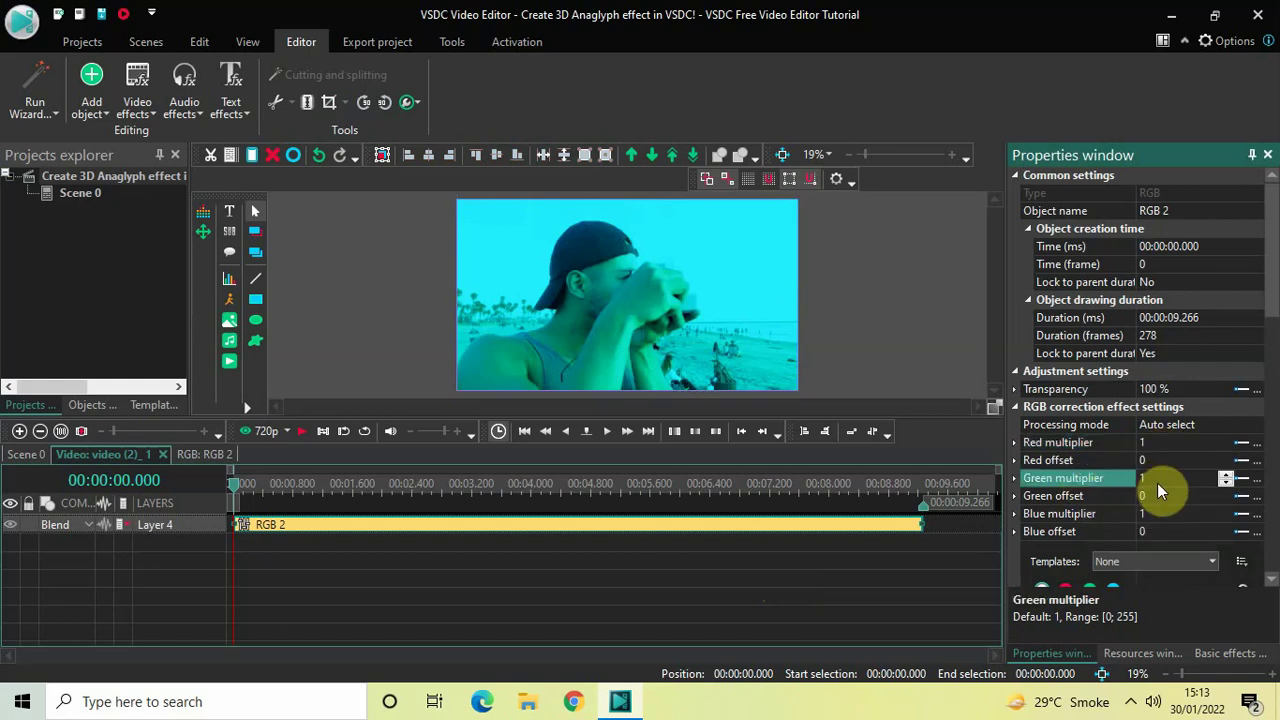
left_click(1160, 483)
key("BackSpace")
type("0")
Set the blue multiplier of the original clip's RGB effect to 0
left_click(1050, 514)
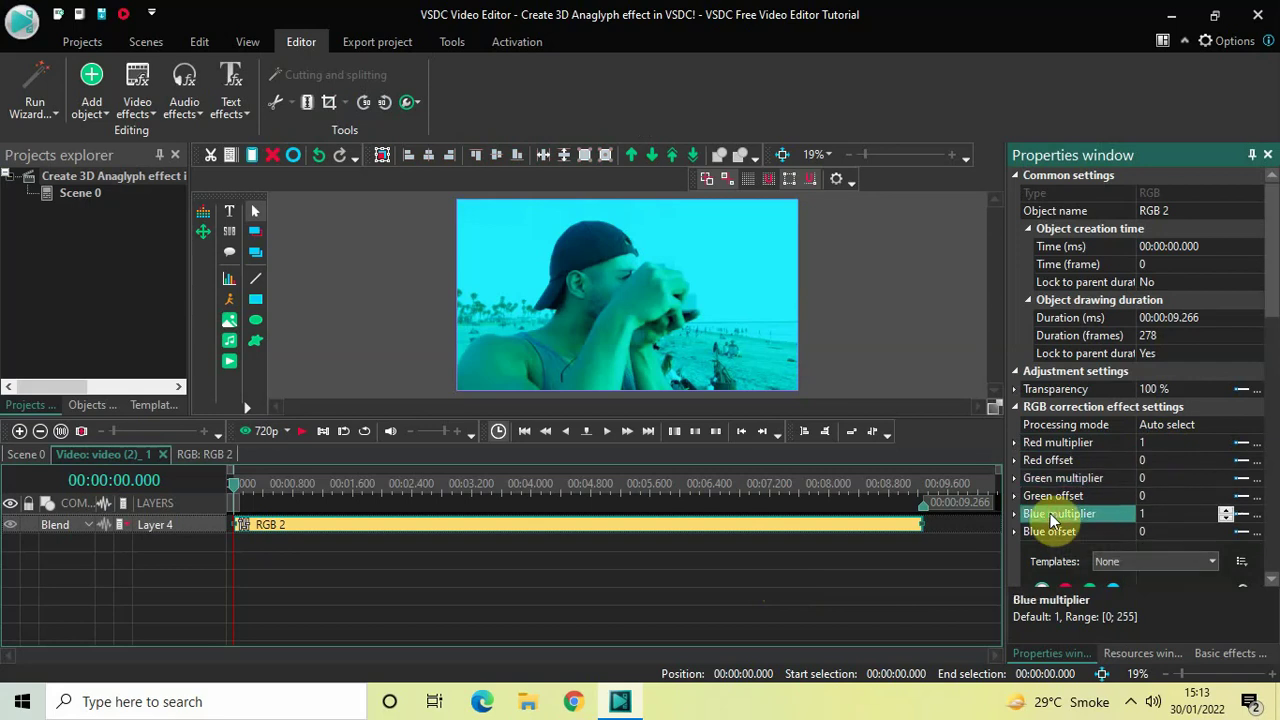
left_click(1143, 518)
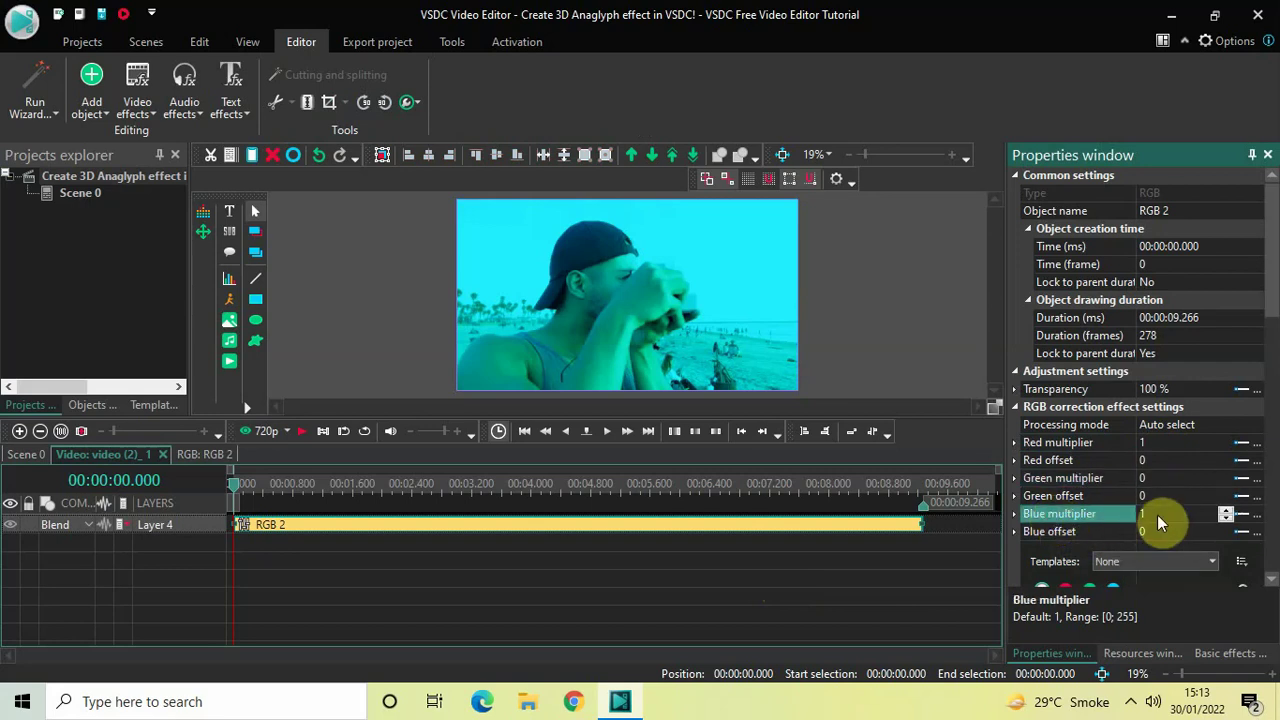
left_click(1158, 514)
key("BackSpace")
type("0")
left_click(1157, 515)
Return to Scene 0 and change the blending mode of Layer 2 to Difference
left_click(22, 455)
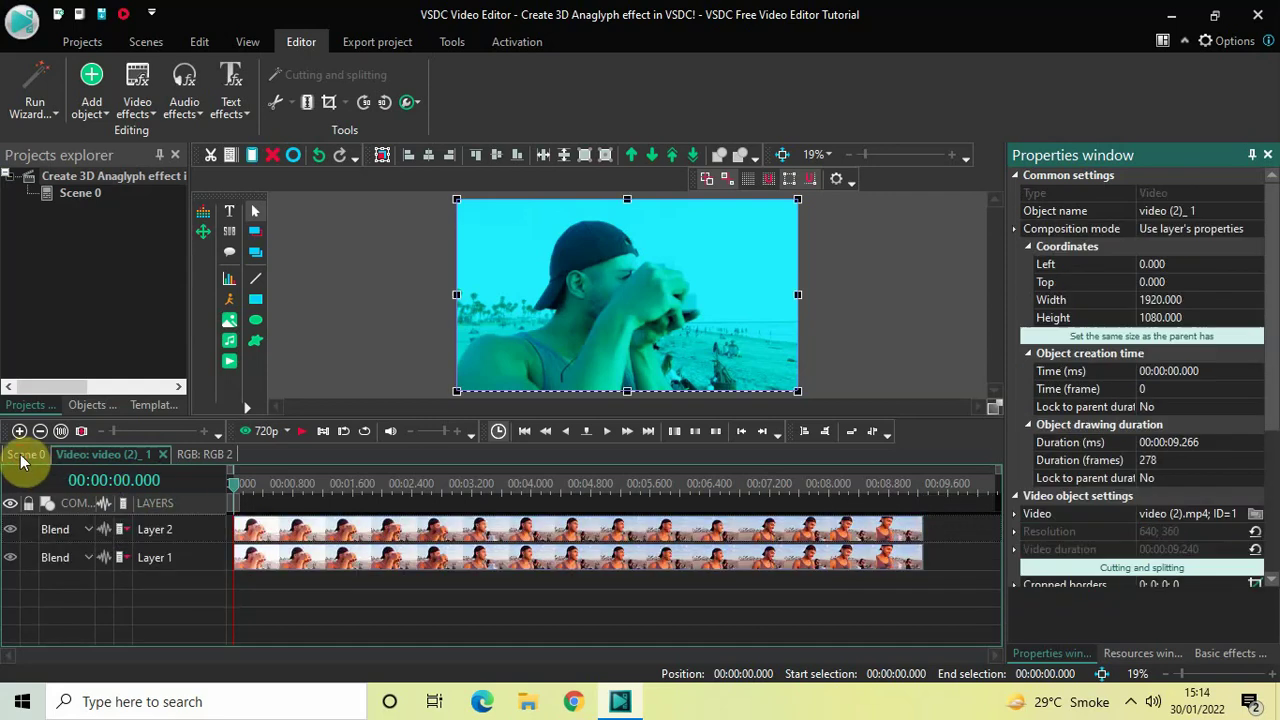
left_click(388, 532)
left_click(388, 532)
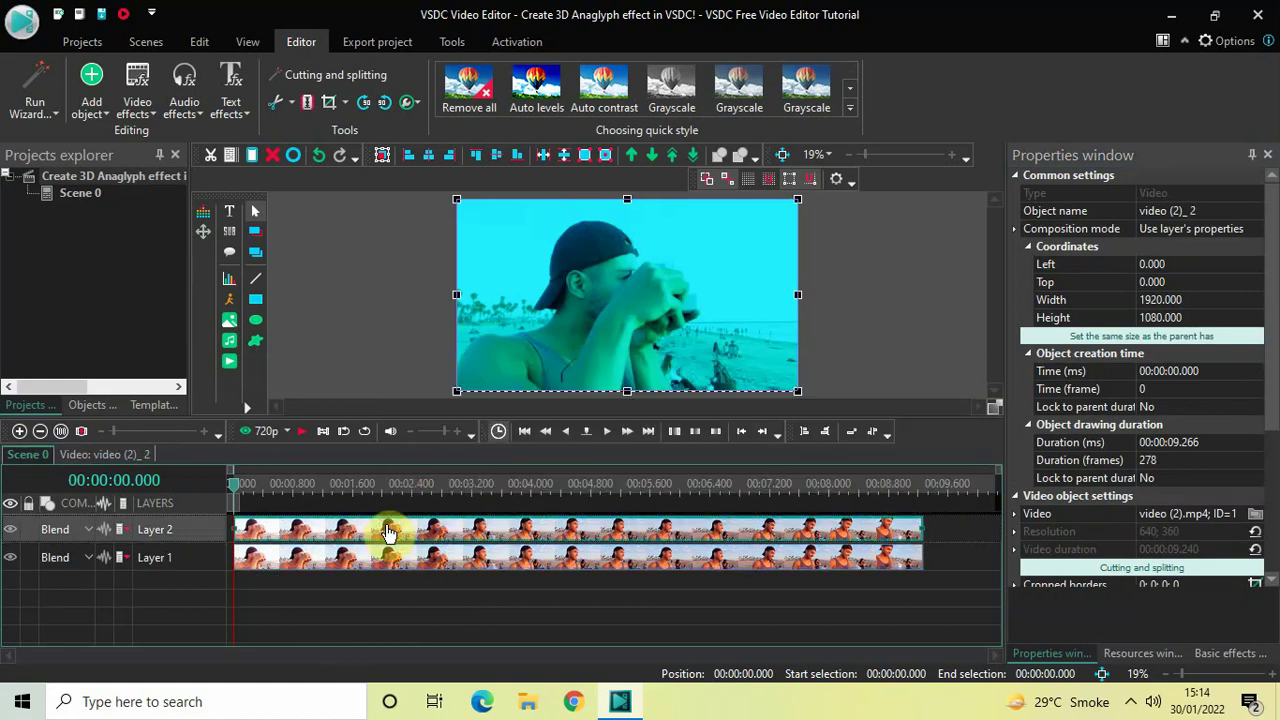
left_click(68, 530)
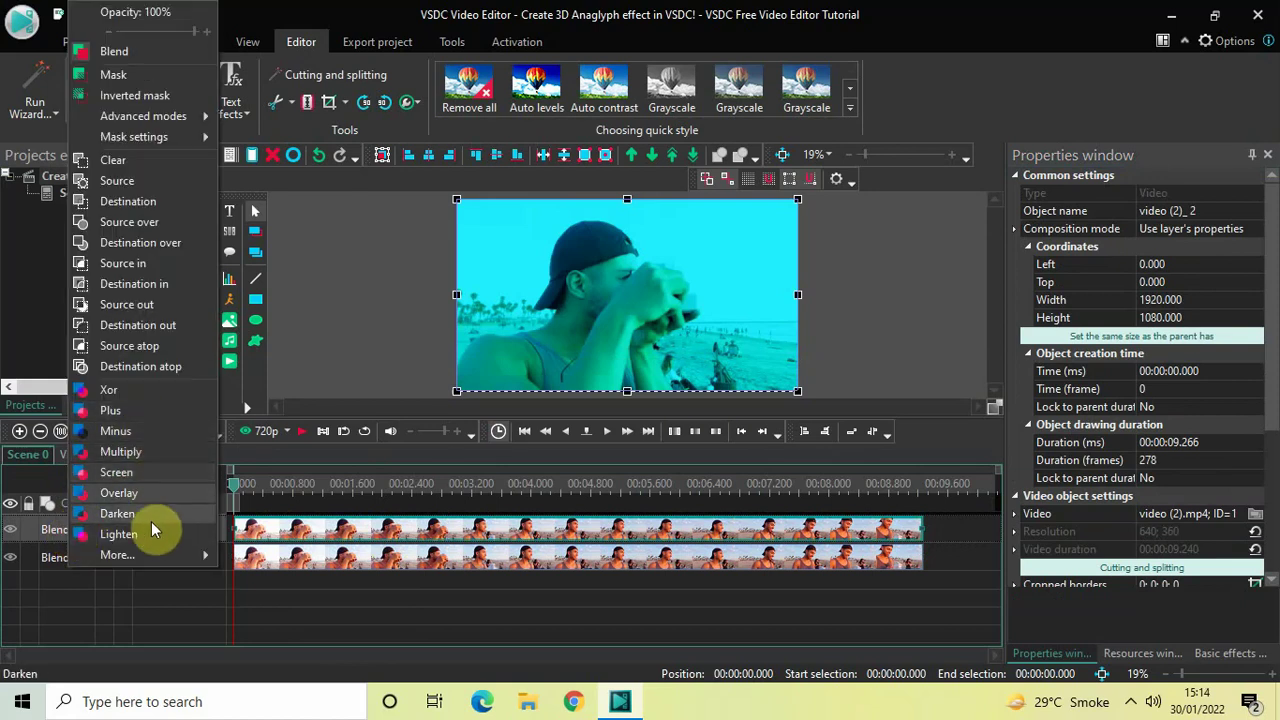
mouse_move(161, 558)
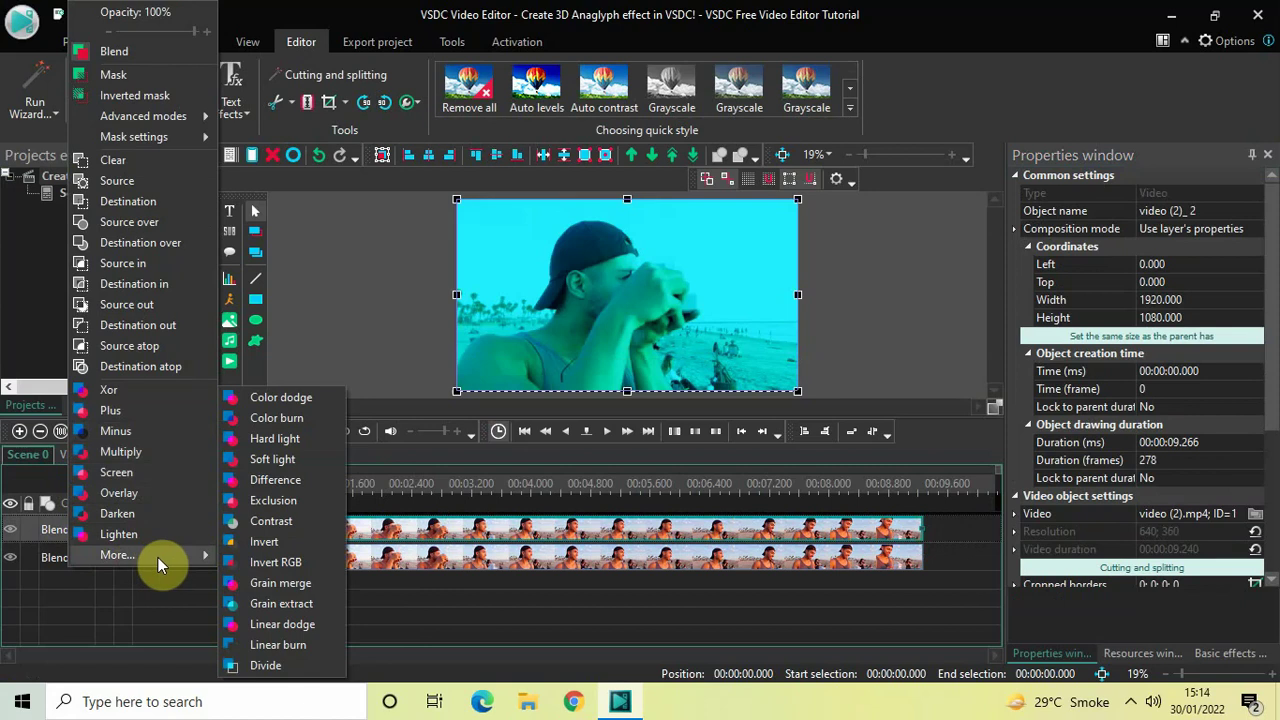
left_click(319, 483)
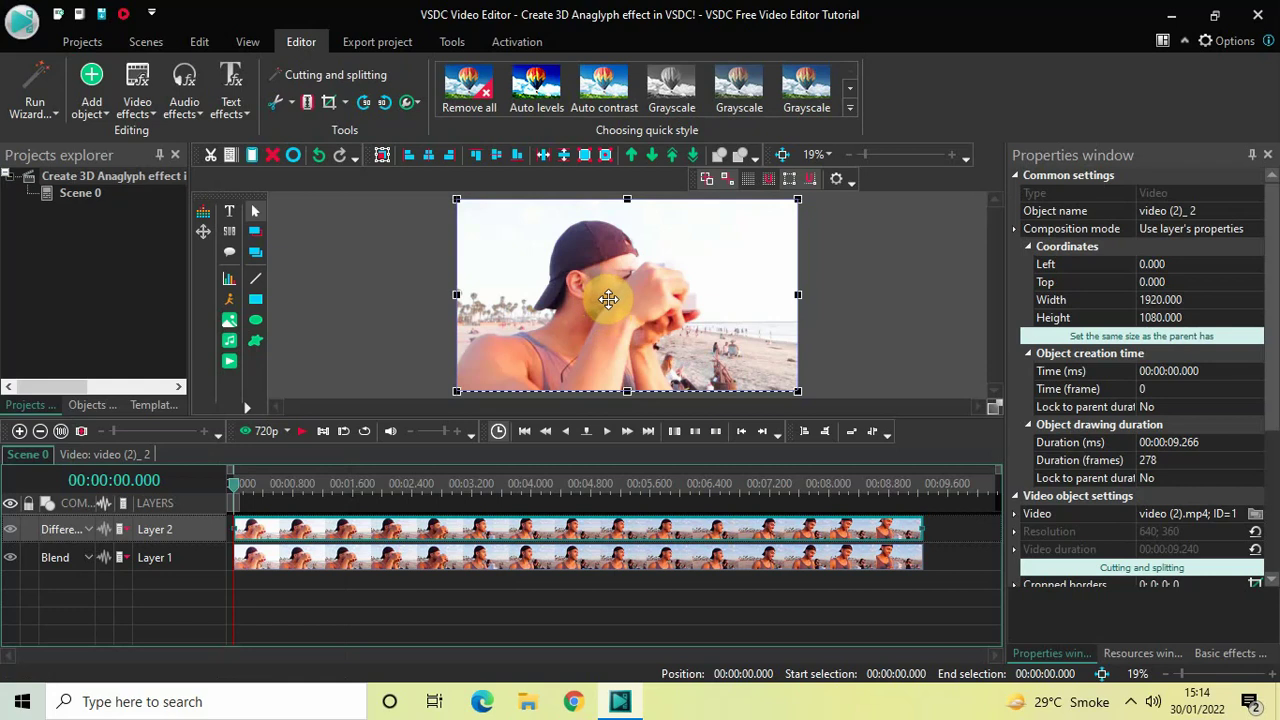
Shift the Layer 2 video horizontally to a left coordinate of about 42, keeping its top at 0, and deselect it
key("Right")
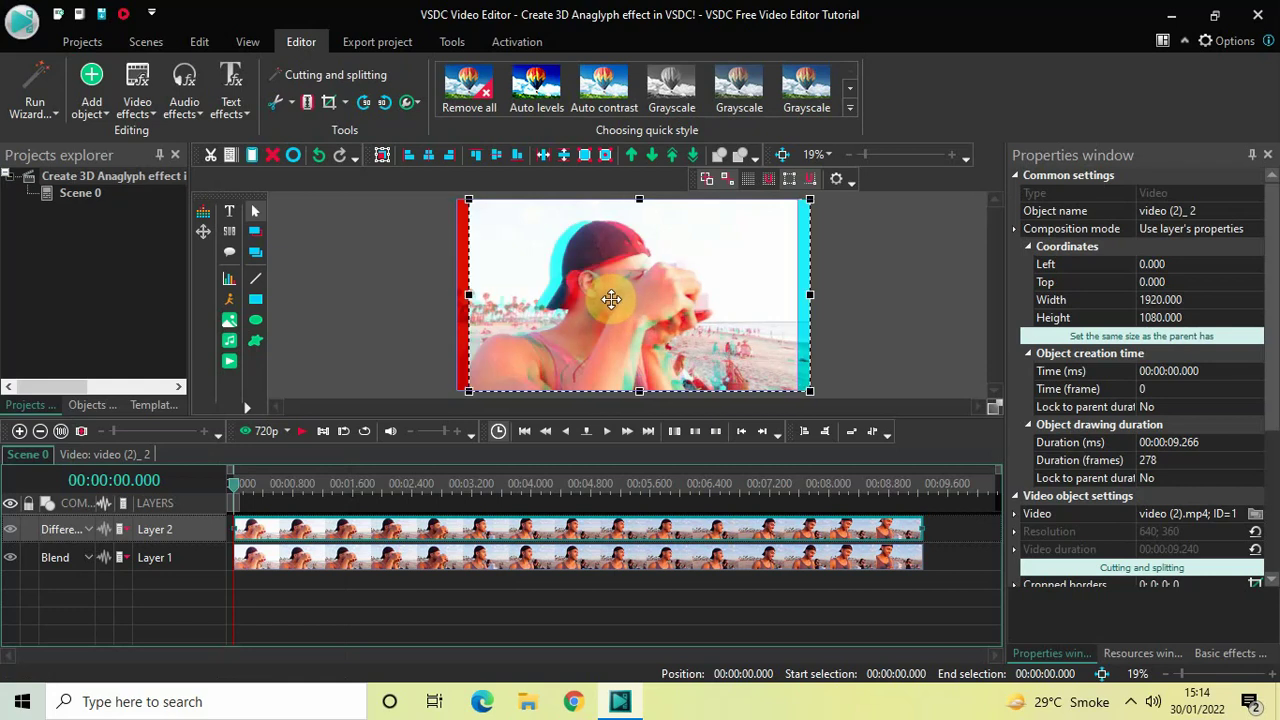
key("Left")
key("Left")
key("Left")
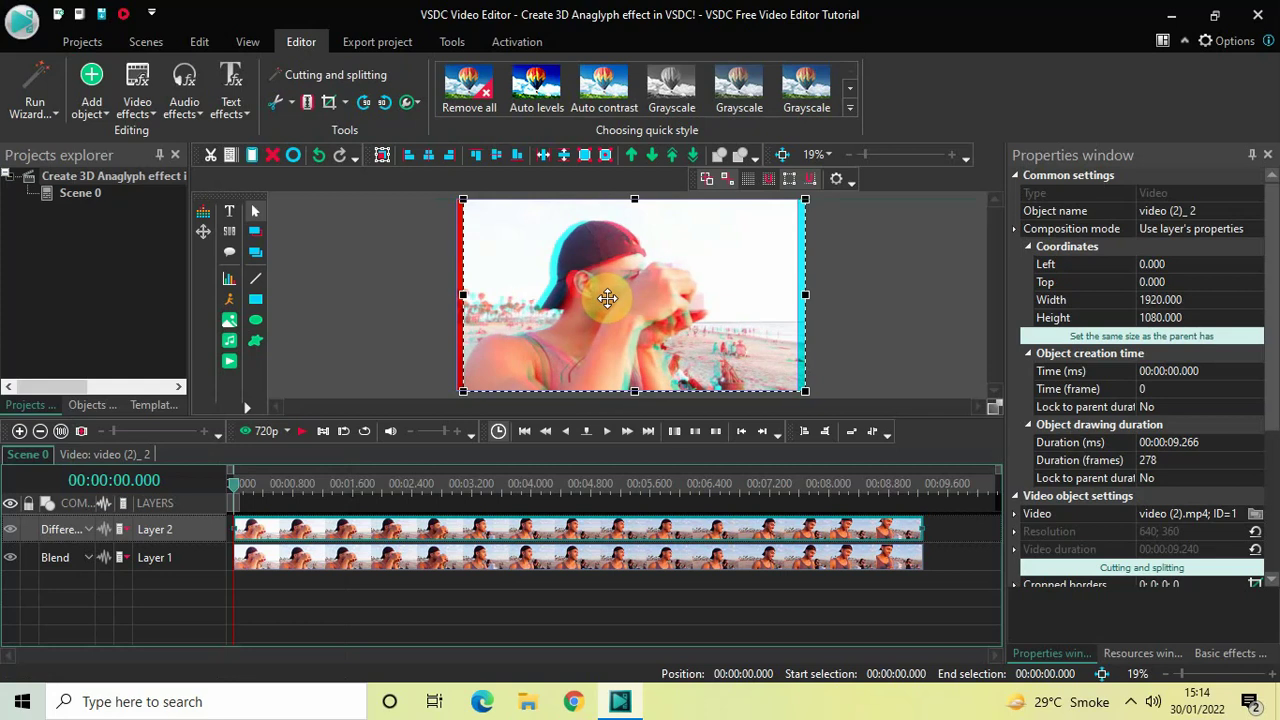
key("Left")
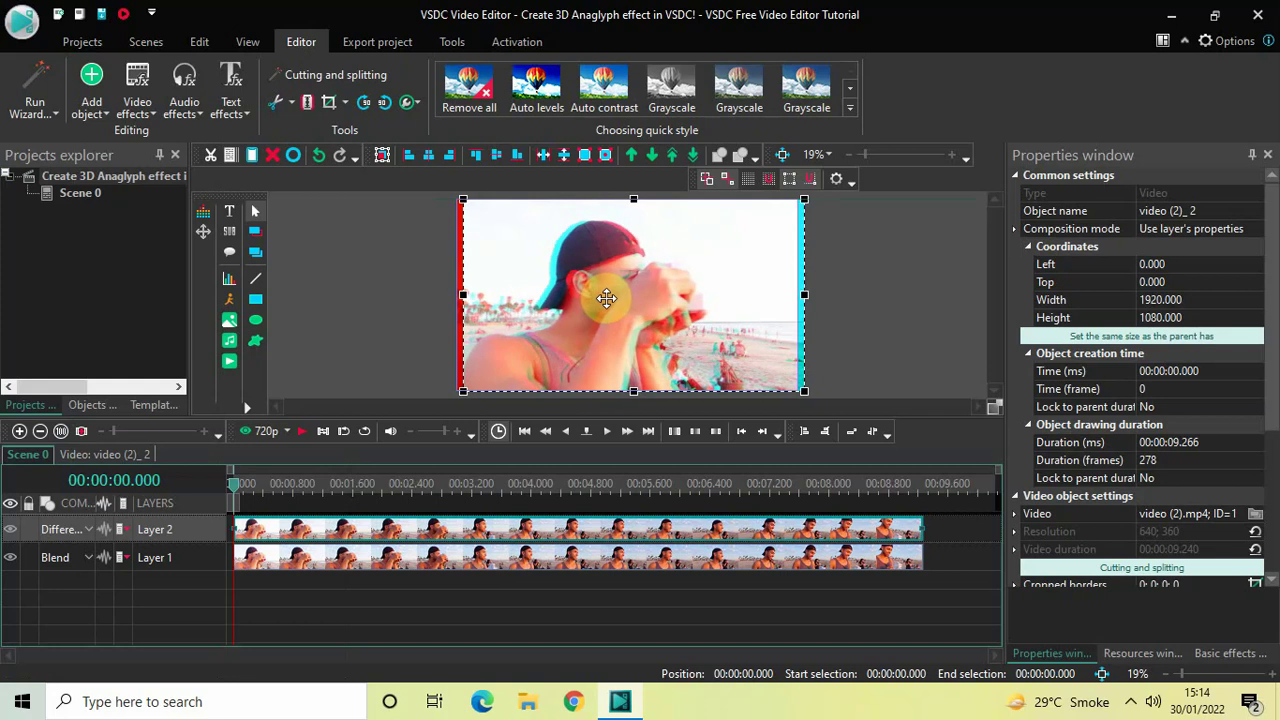
left_click_drag(606, 298, 610, 306)
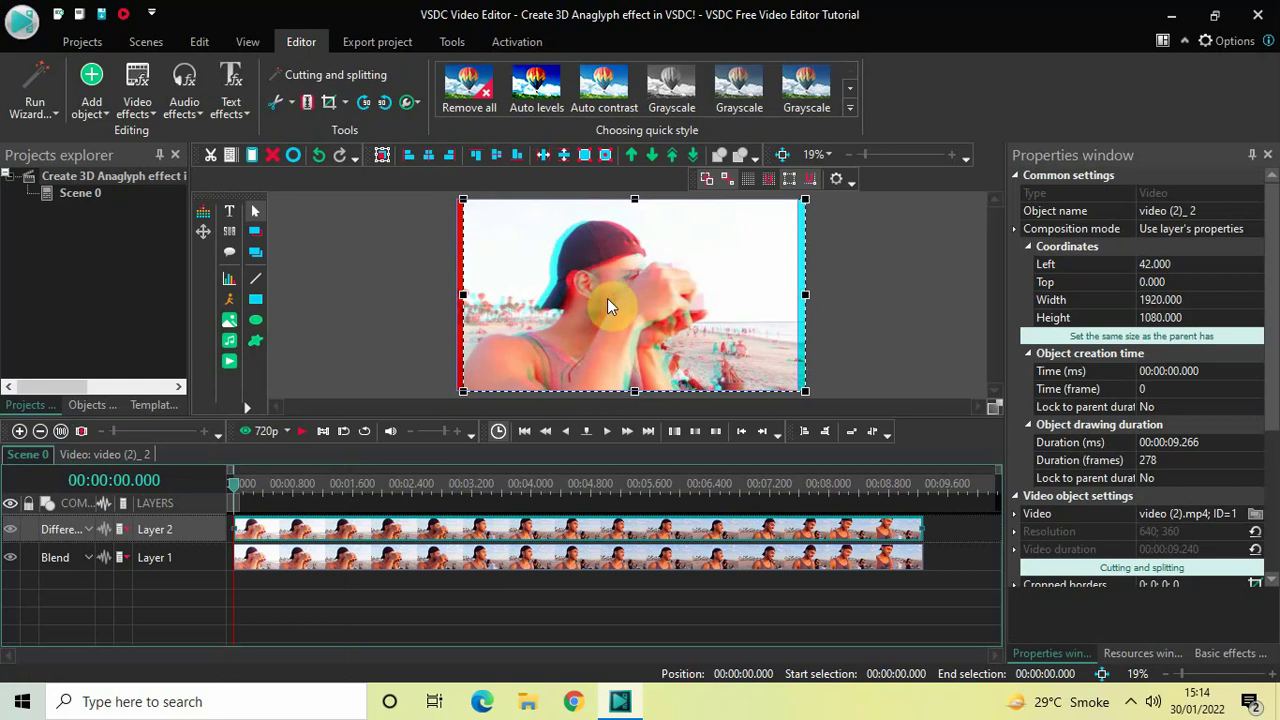
left_click(334, 313)
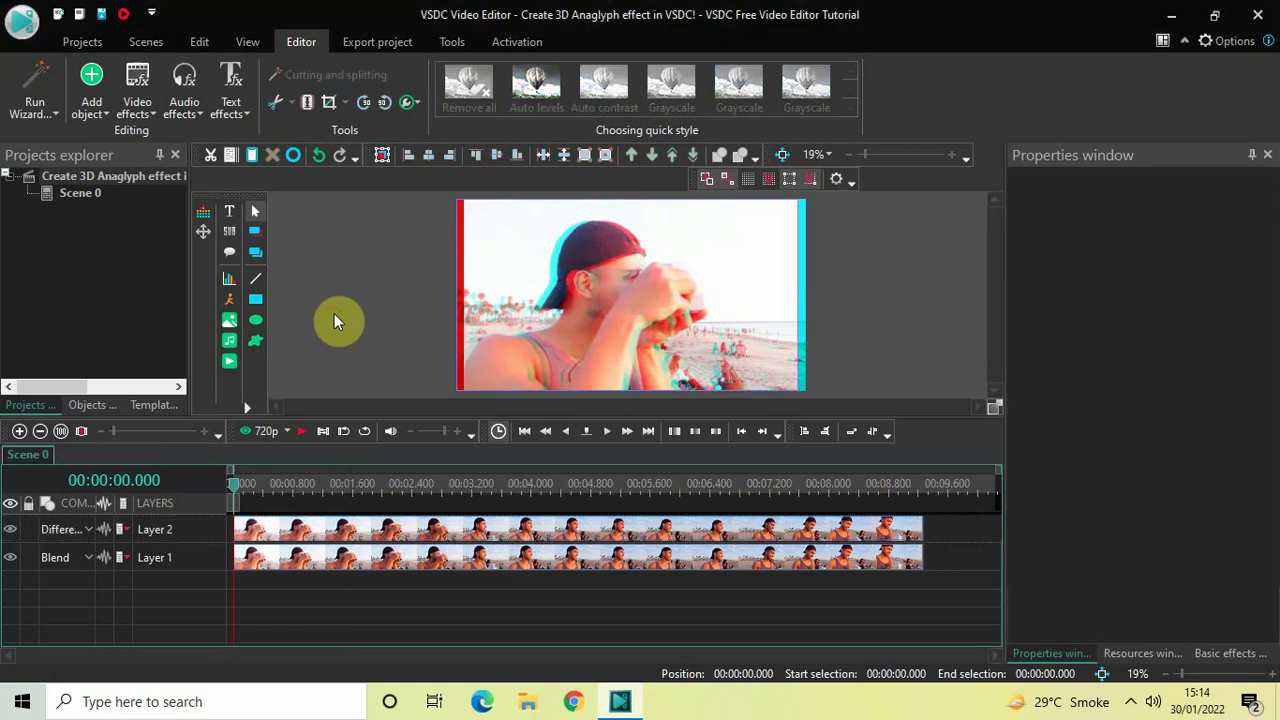
Play the scene to check the anaglyph effect, including a replay from about 0.4 seconds
key("space")
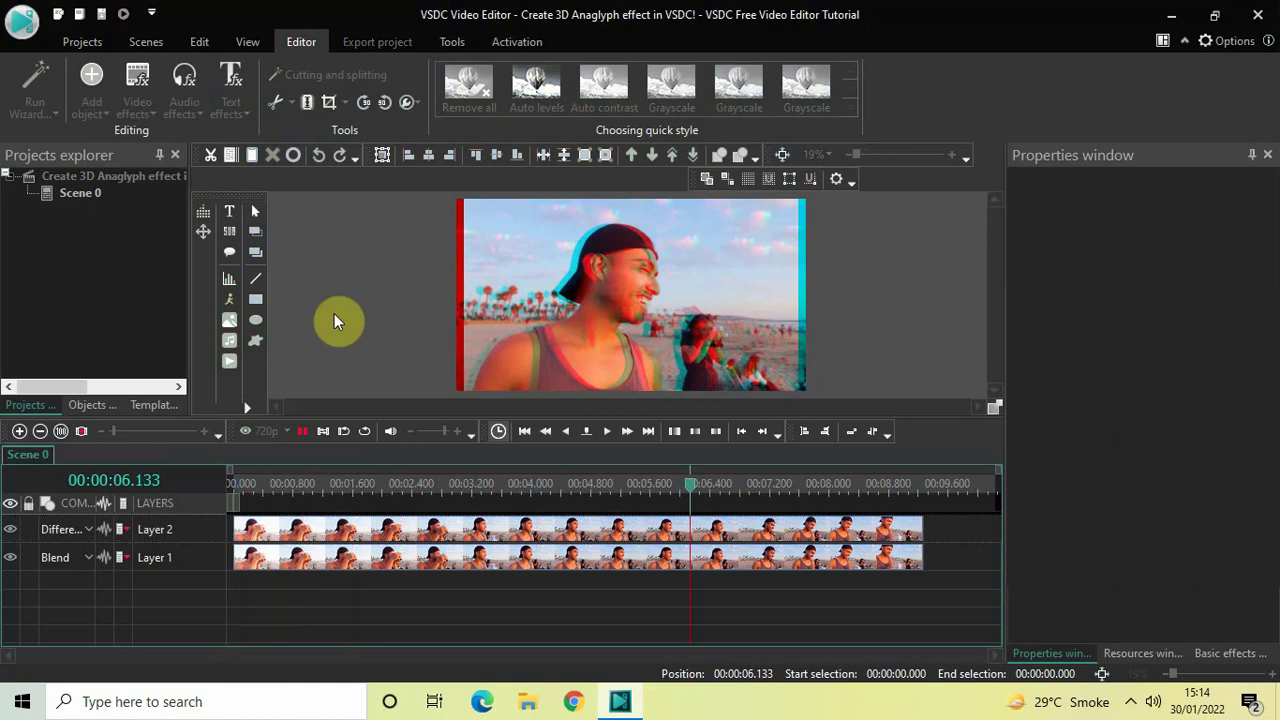
left_click(264, 480)
left_click(264, 482)
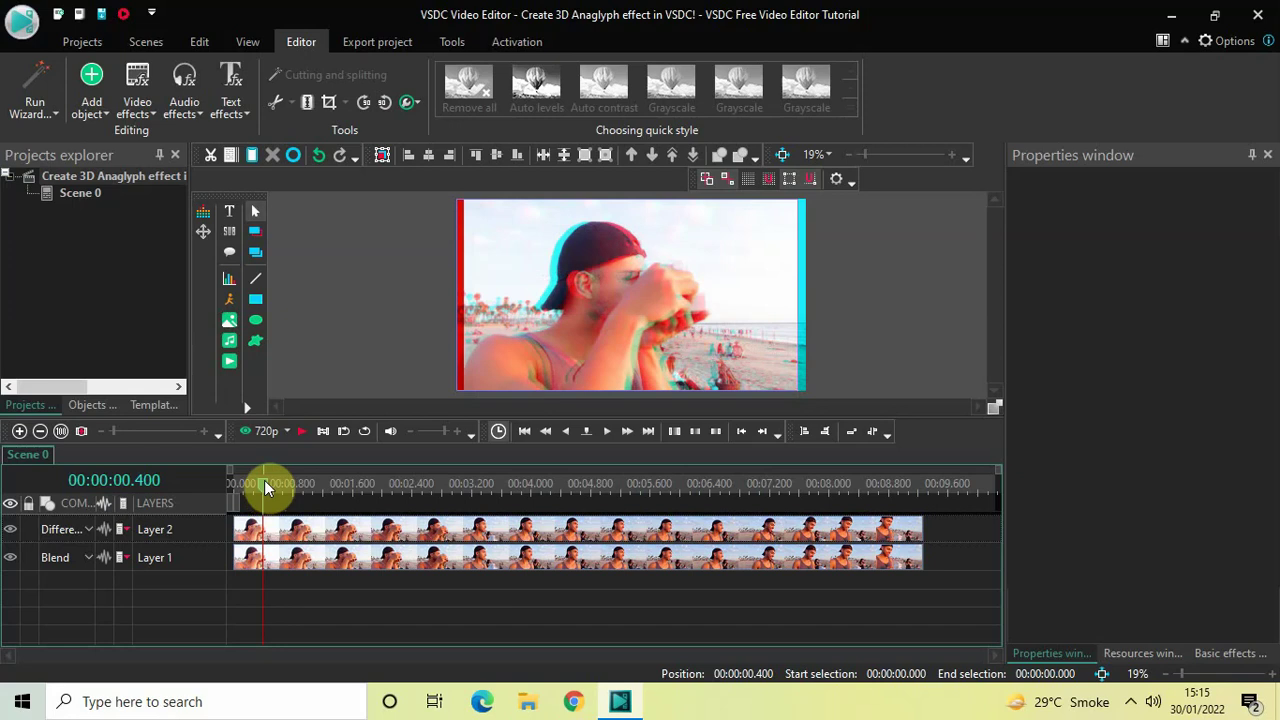
key("space")
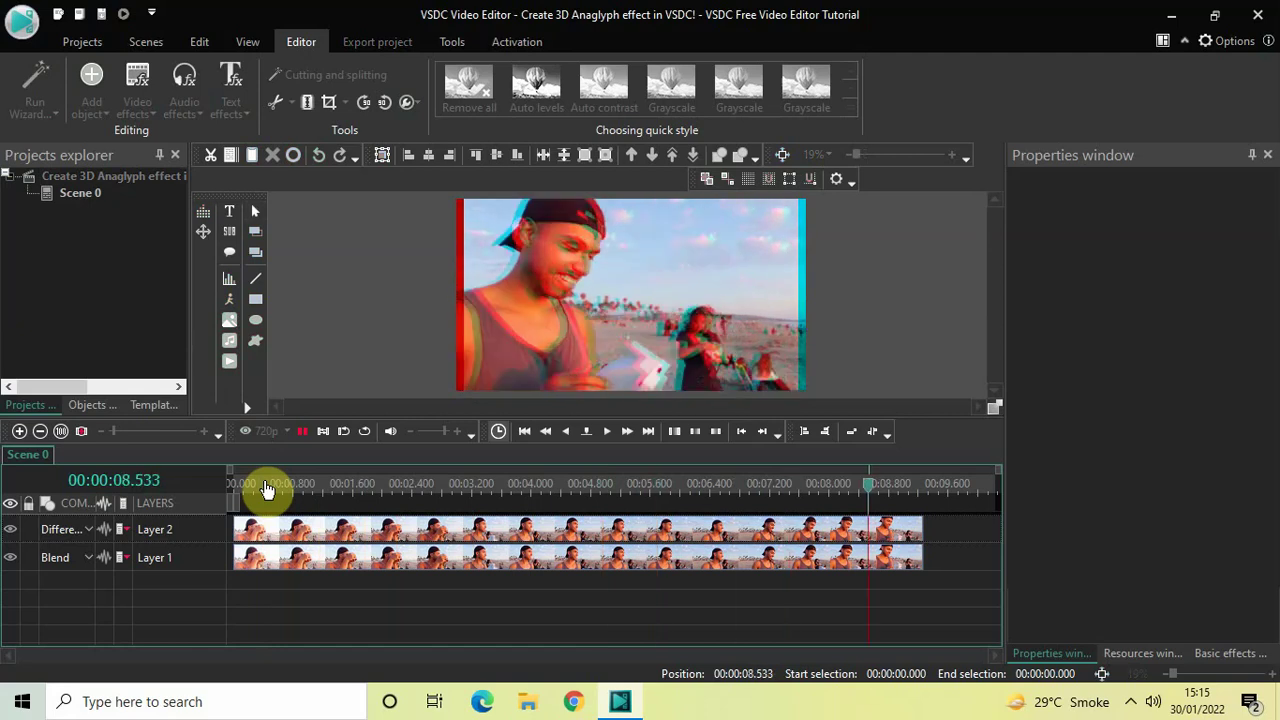
key("space")
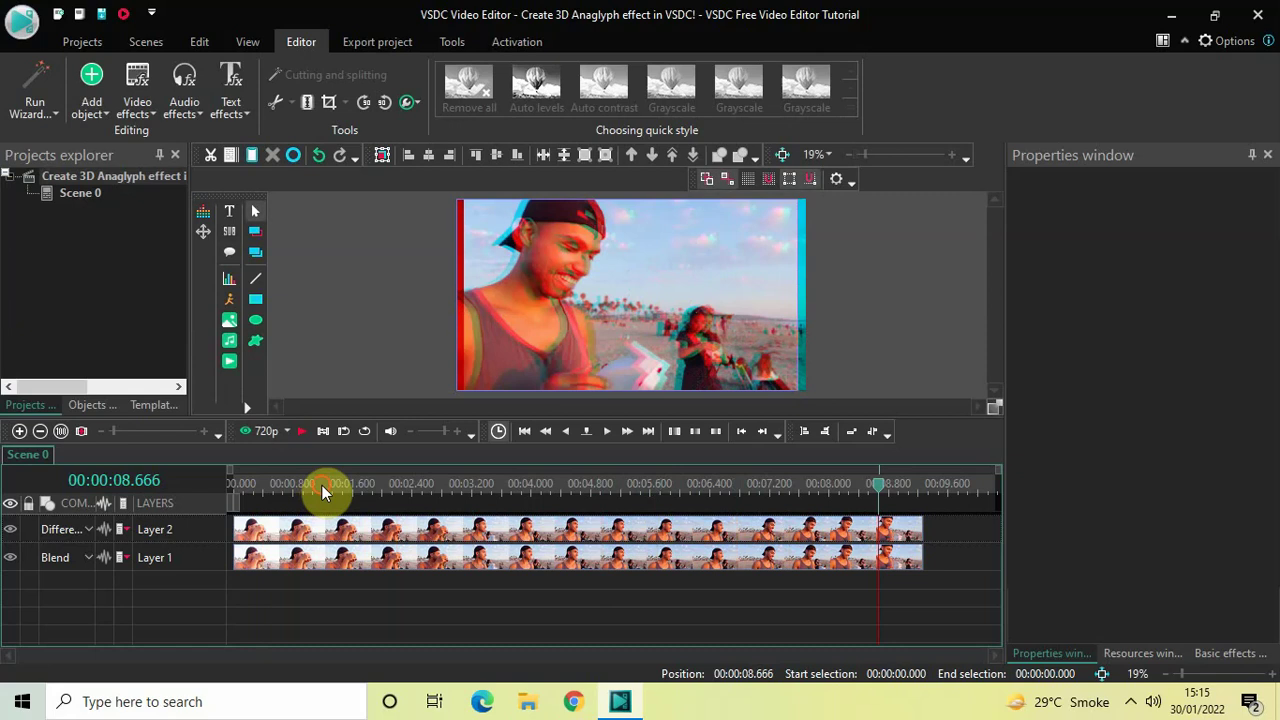